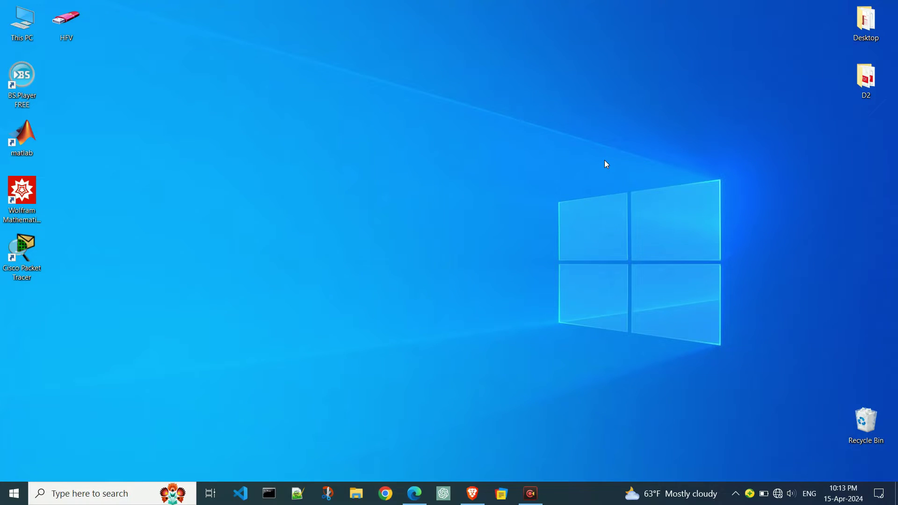
Connect to the Bebop Wi-Fi network from the taskbar and keep its IP assignment on Manual
left_click(777, 494)
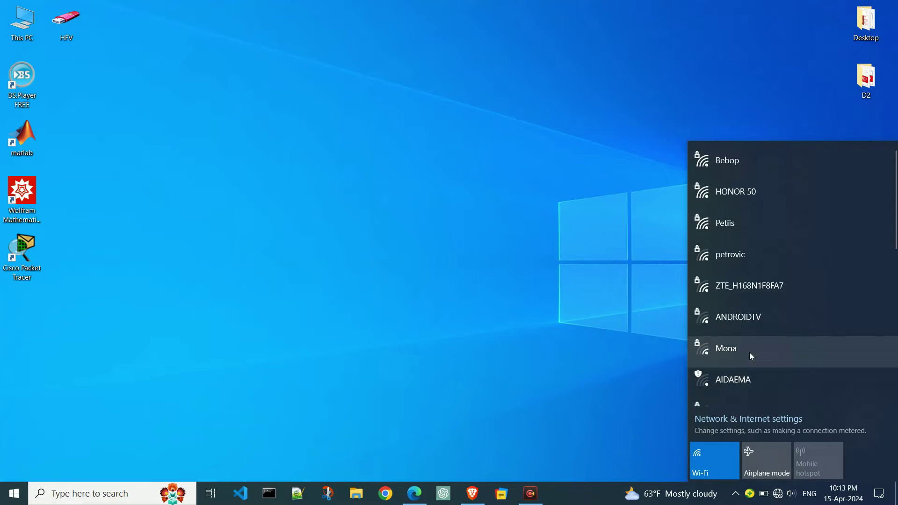
left_click(739, 168)
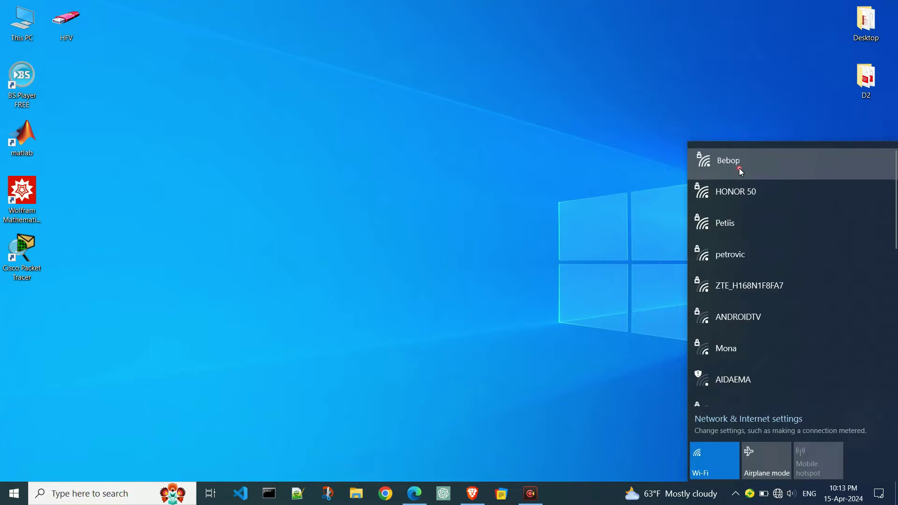
left_click(838, 216)
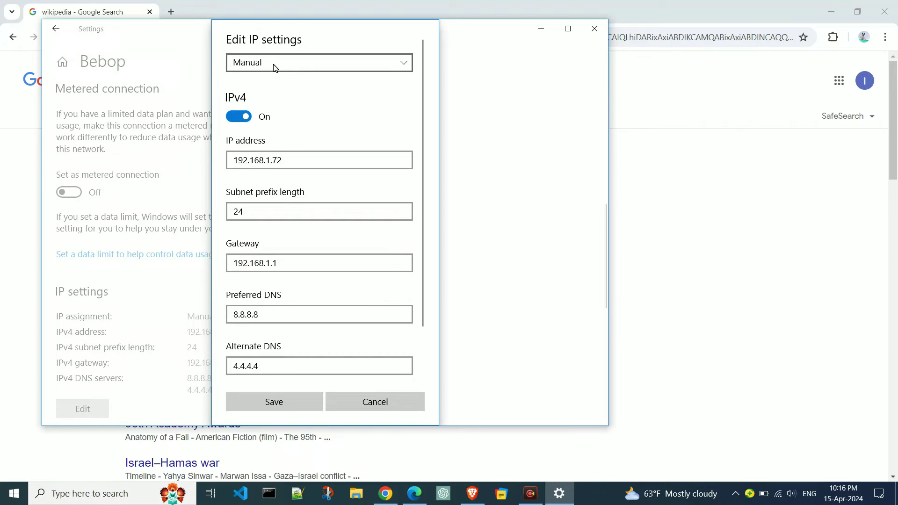
left_click(275, 64)
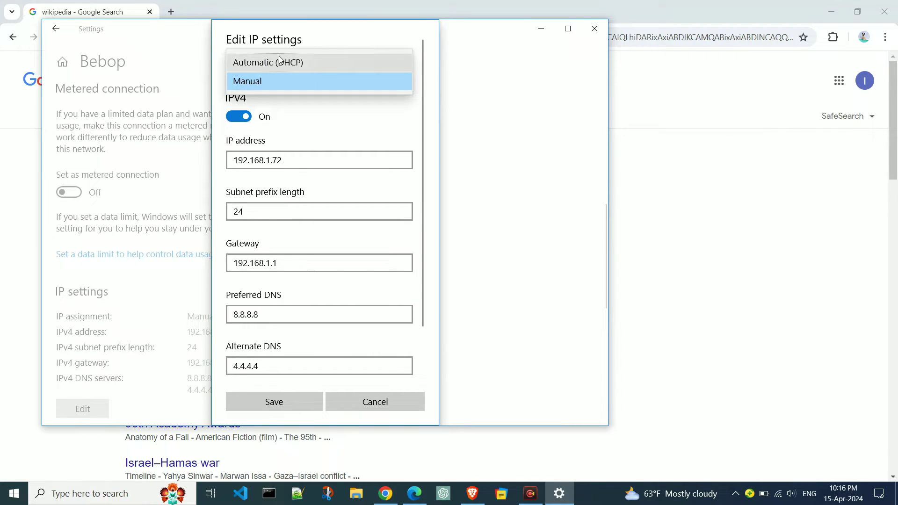
left_click(342, 108)
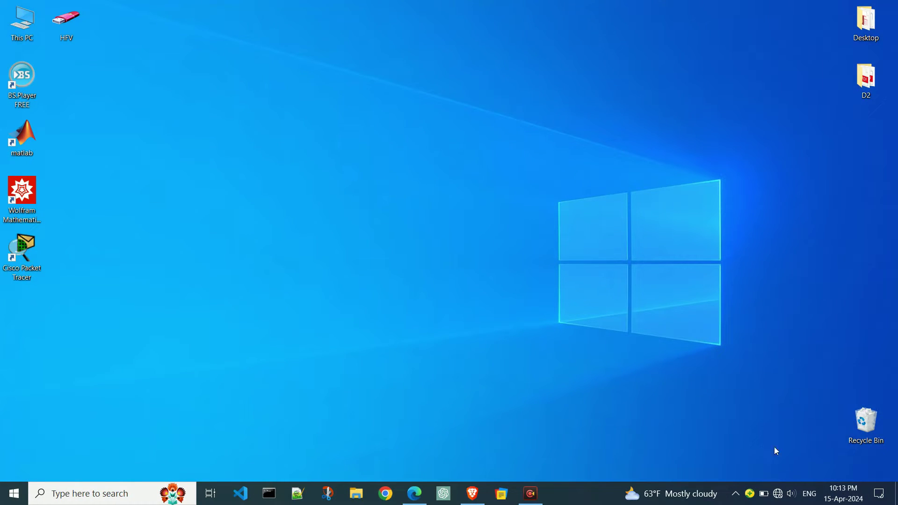
Reconnect to Bebop from the taskbar network list to reach its properties
left_click(777, 493)
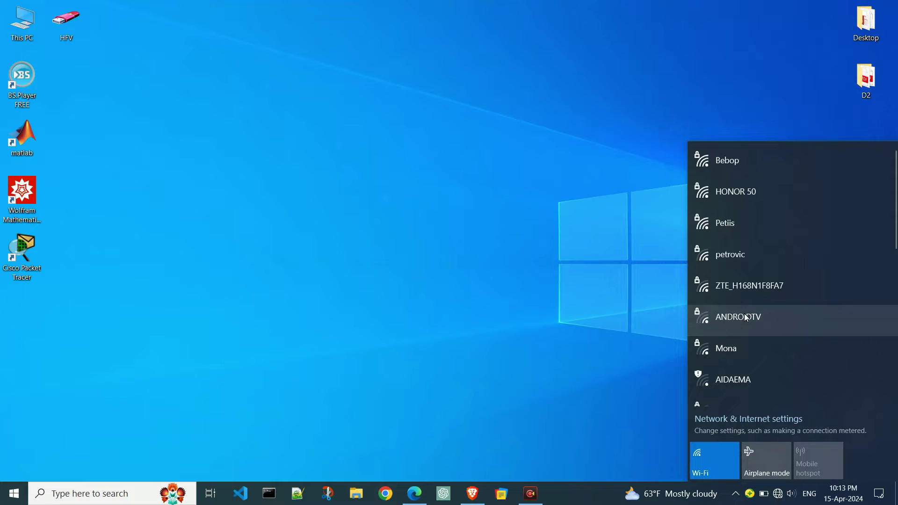
left_click(739, 168)
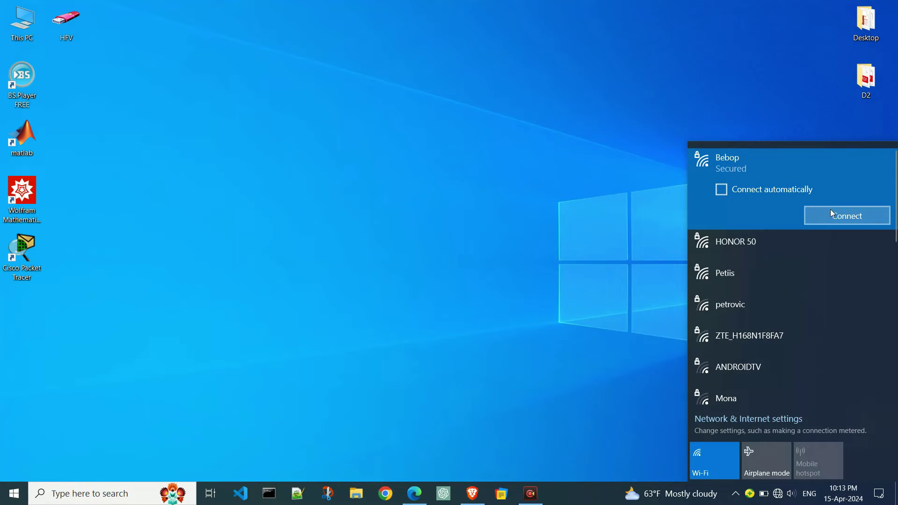
left_click(838, 216)
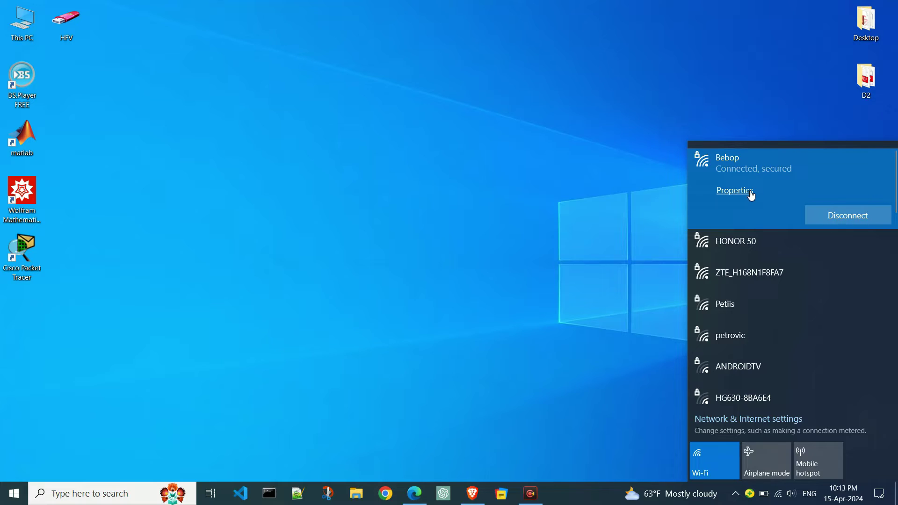
Go to Bebop's network properties and start editing its IP settings
left_click(735, 191)
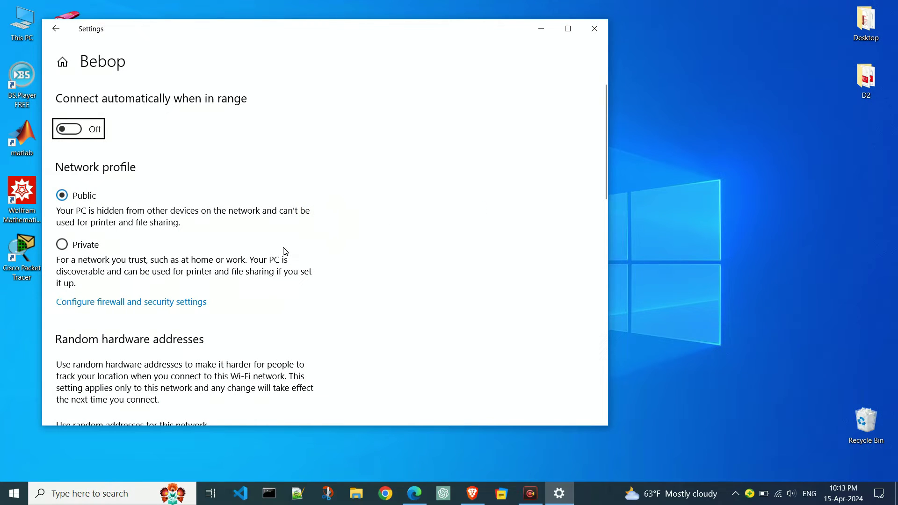
scroll(284, 252, "down", 1)
scroll(284, 251, "down", 2)
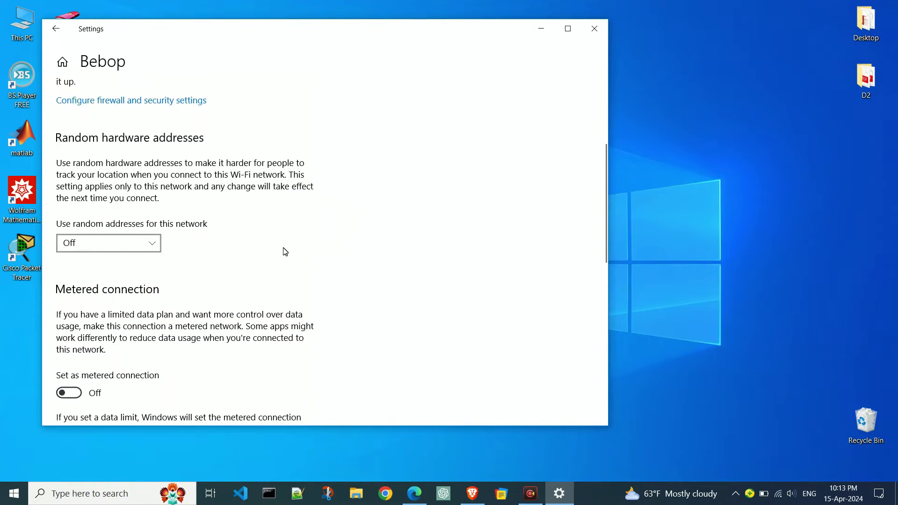
scroll(284, 252, "down", 3)
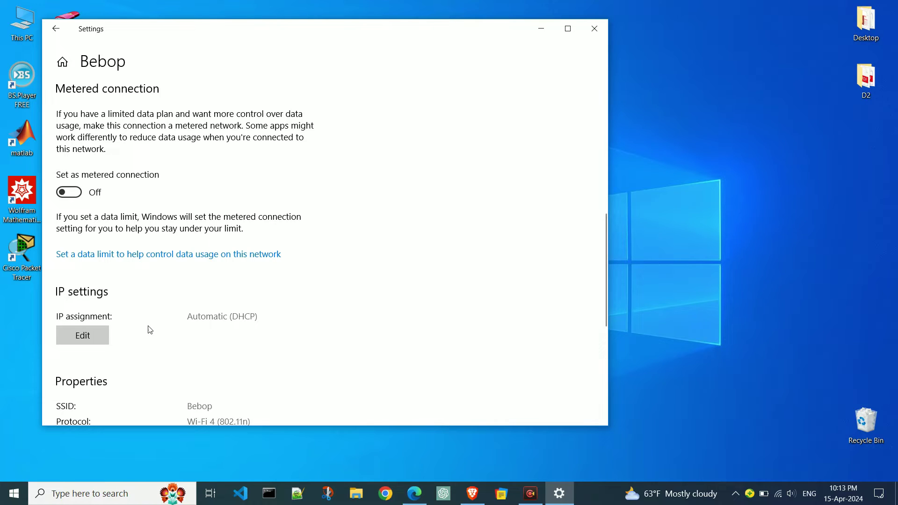
left_click(86, 334)
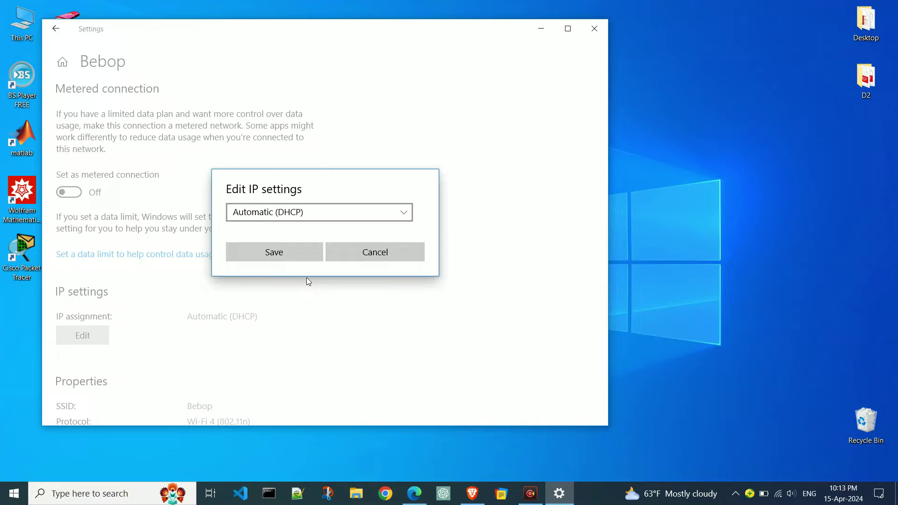
Set IP assignment to Manual, enable IPv4 and enter the address 192.168.1.72
left_click(312, 214)
left_click(272, 232)
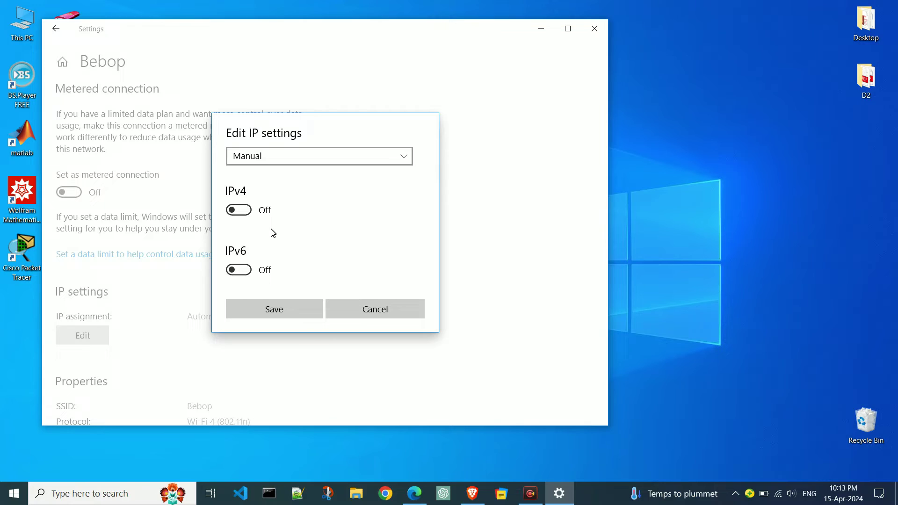
left_click(242, 209)
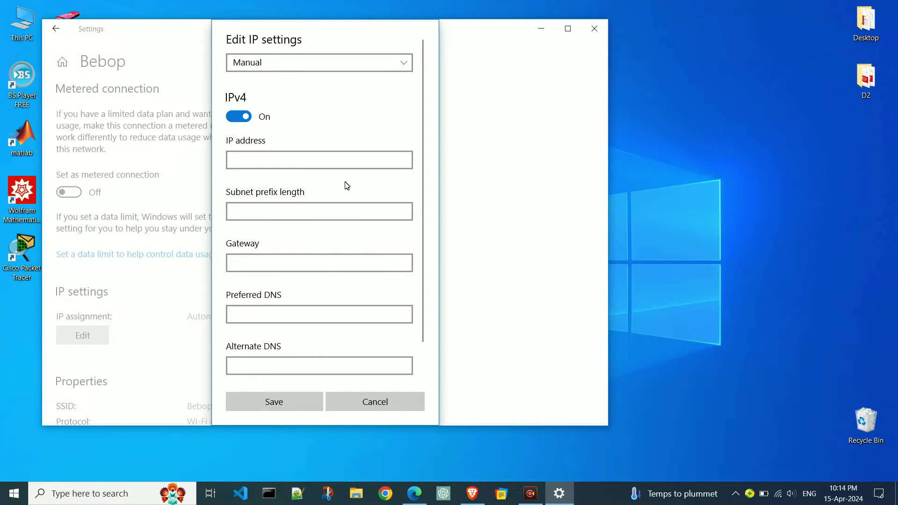
left_click(280, 163)
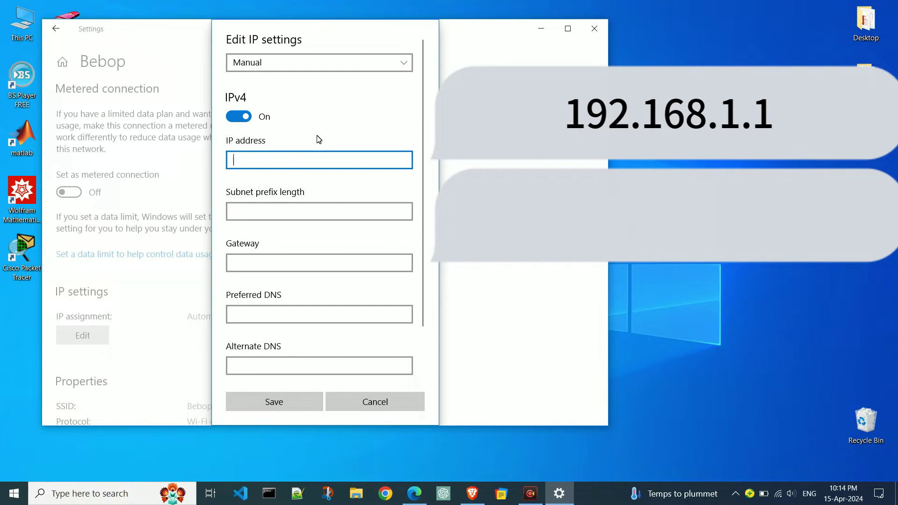
type("1")
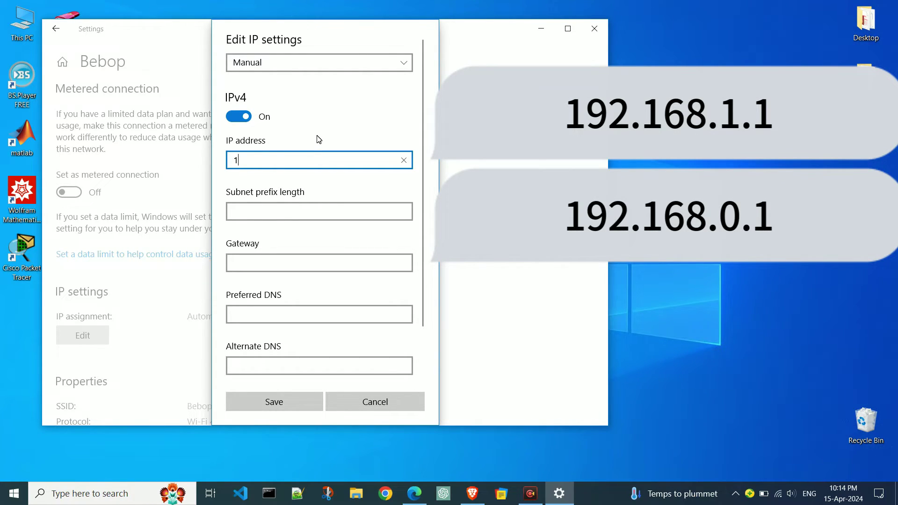
type("92.168.1")
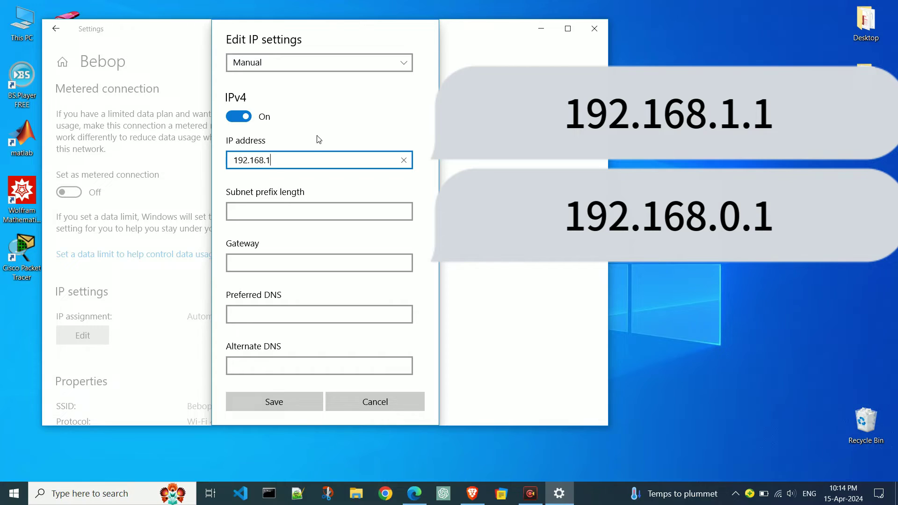
type(".7")
type("2")
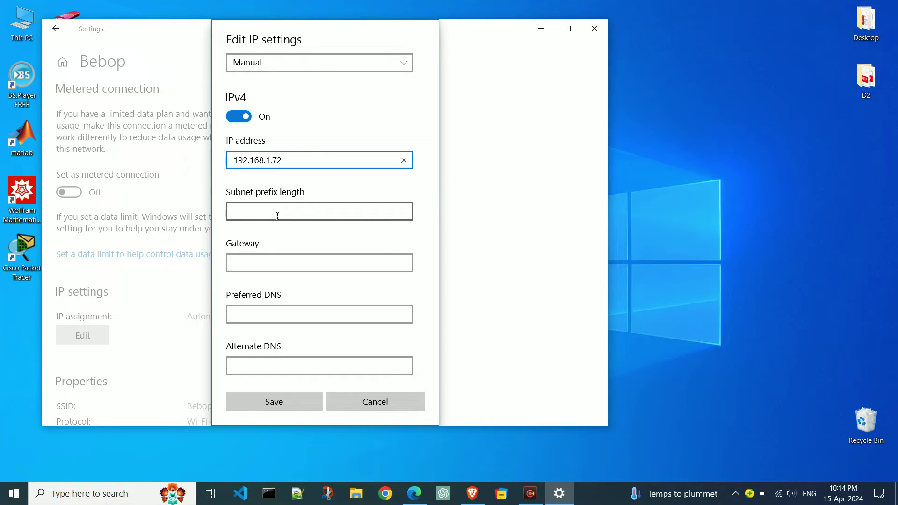
Enter prefix 24, gateway 192.168.1.1, DNS 8.8.8.8 and 4.4.4.4, and save the settings
left_click(277, 214)
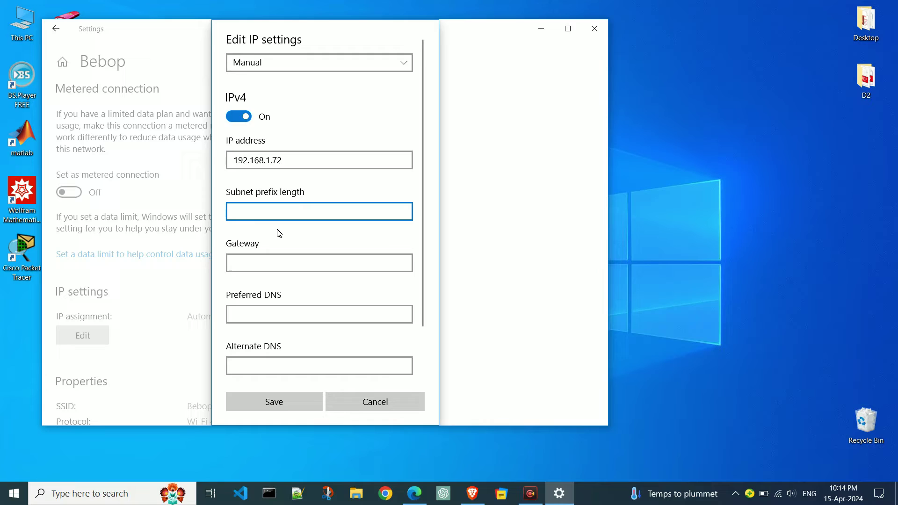
type("24")
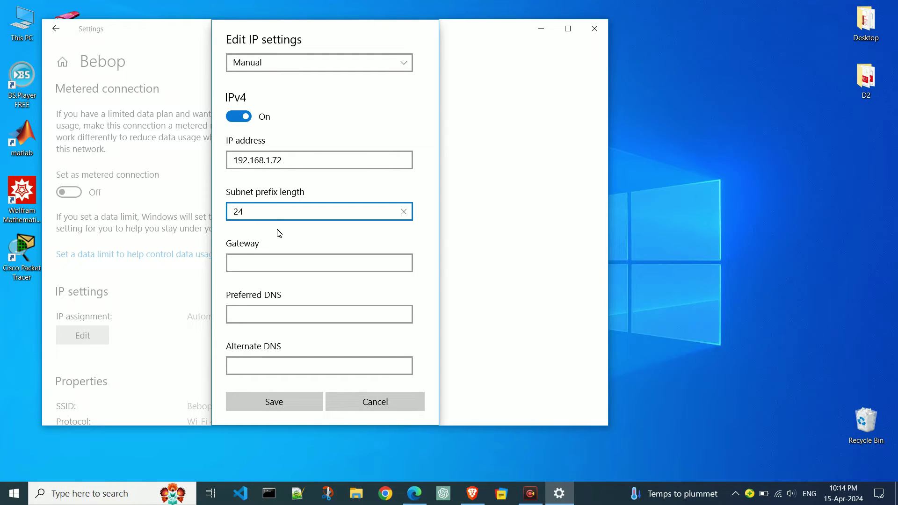
left_click(258, 265)
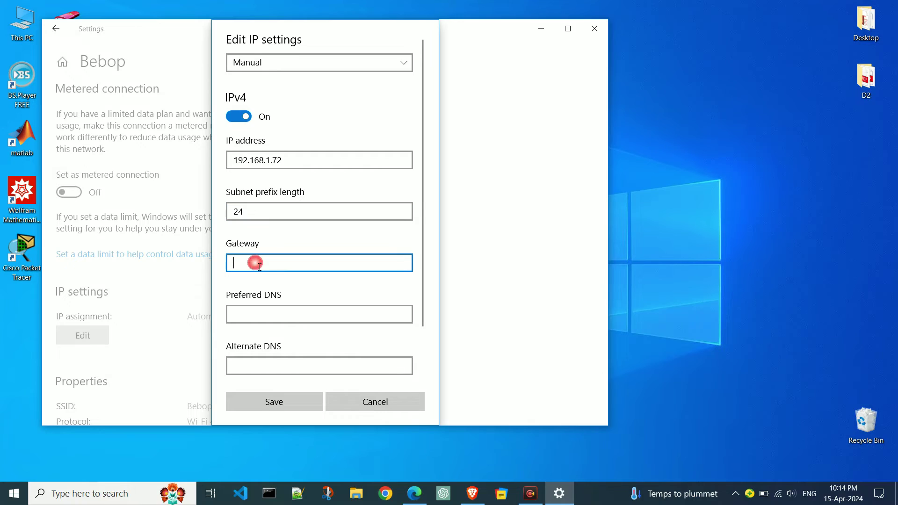
type("19")
type("2.168")
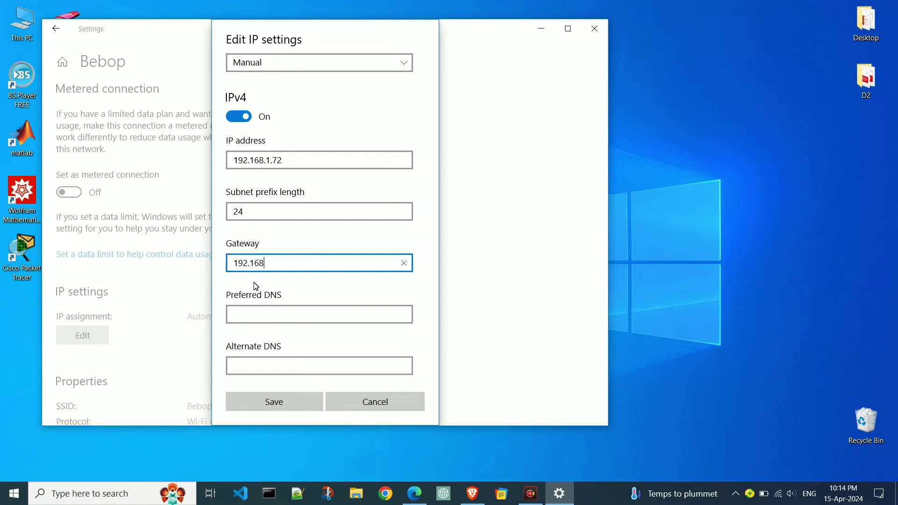
type(".1.1")
left_click(259, 321)
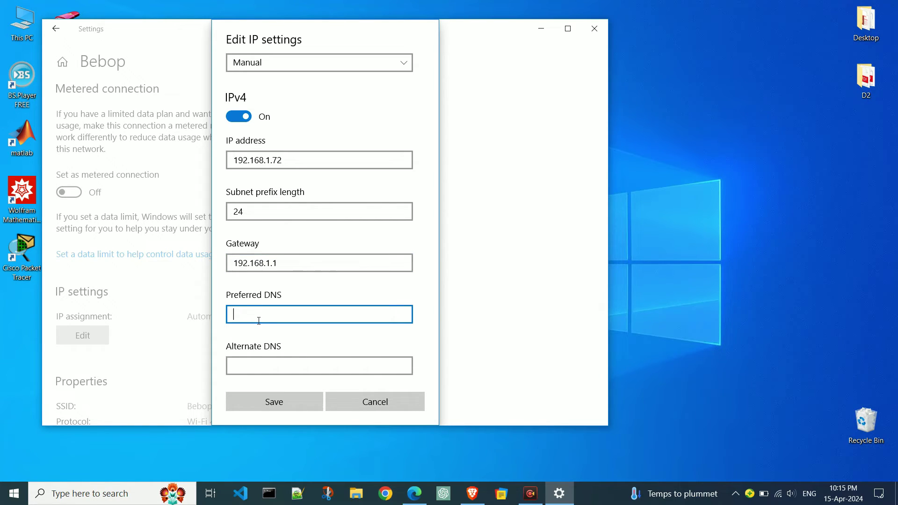
type("8.8.")
type("8.8")
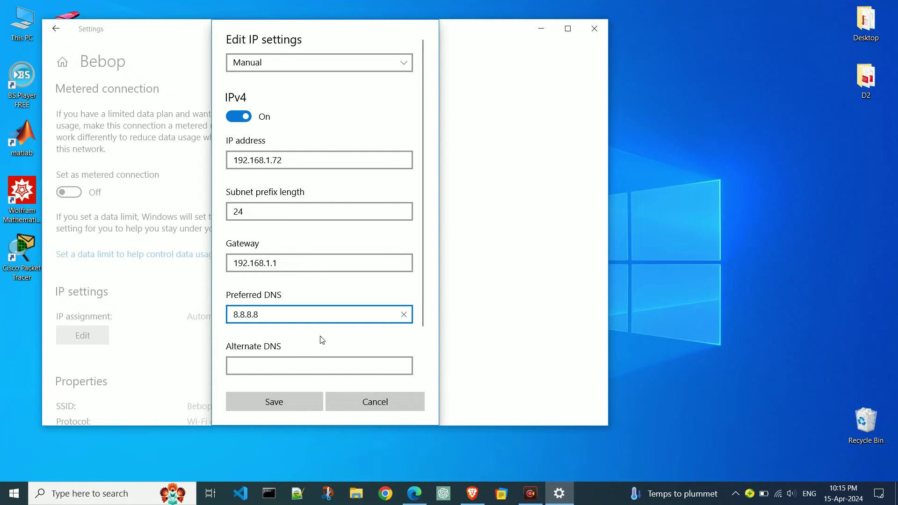
left_click(279, 367)
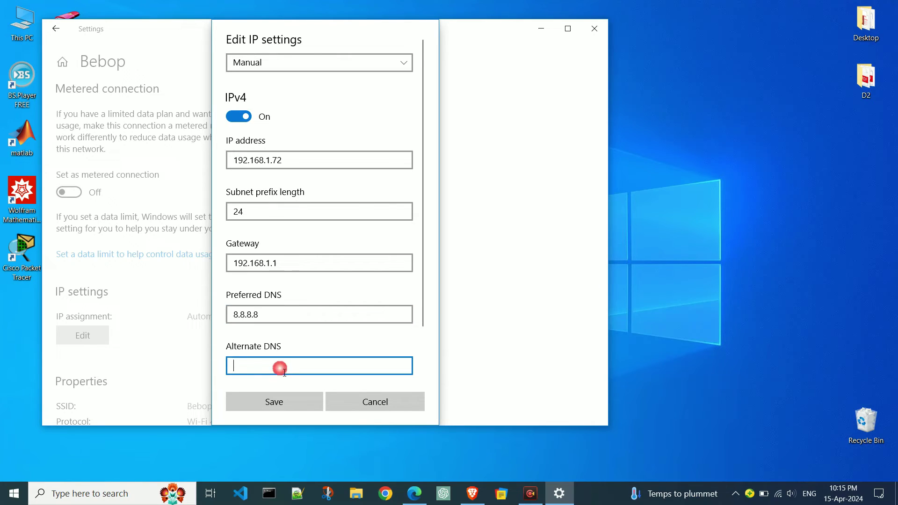
type("4.4.4")
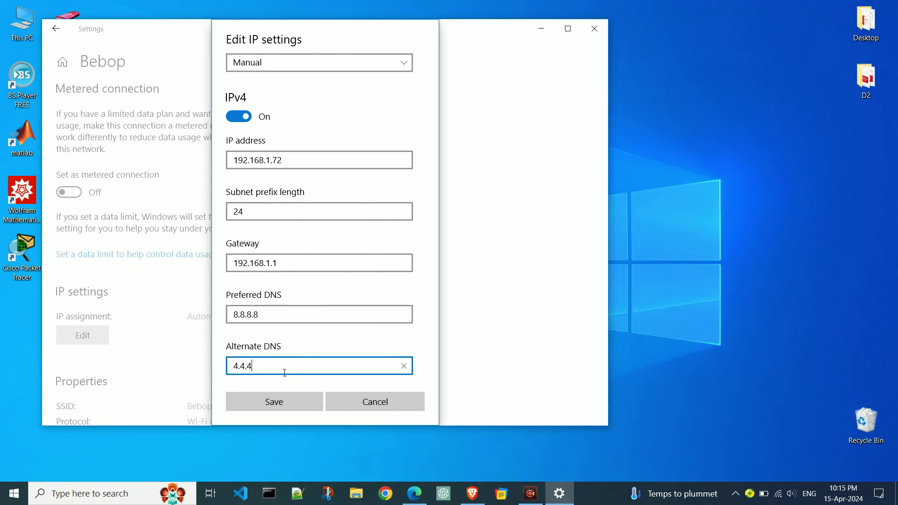
type(".4")
left_click(286, 399)
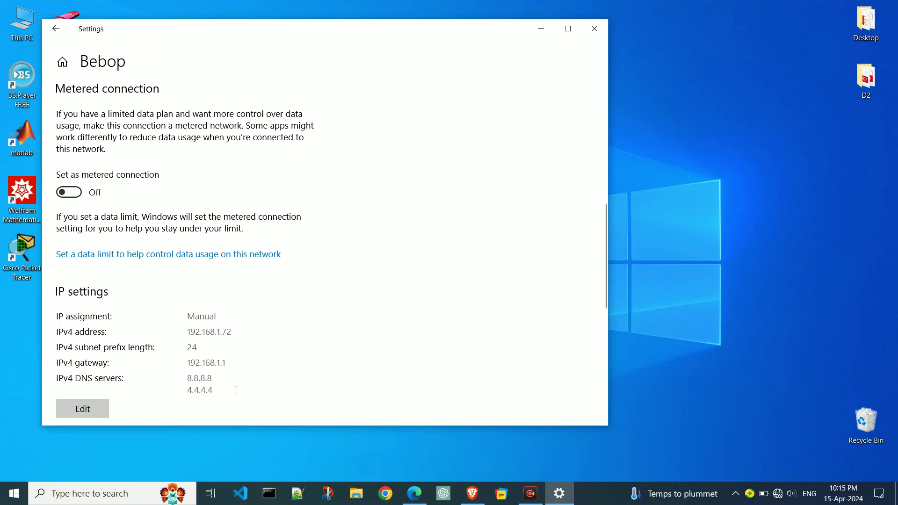
Disconnect from Bebop and reconnect so it shows Connected, secured with the manual IP
left_click(779, 495)
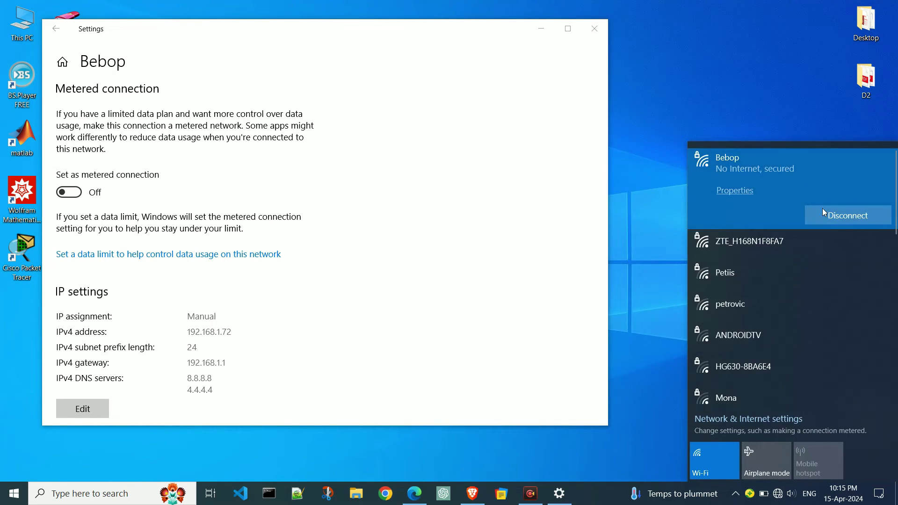
left_click(841, 215)
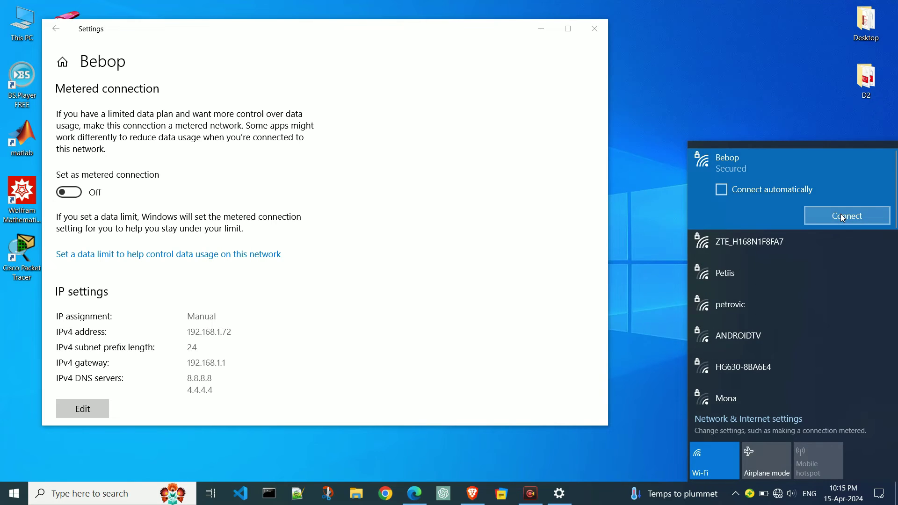
left_click(841, 215)
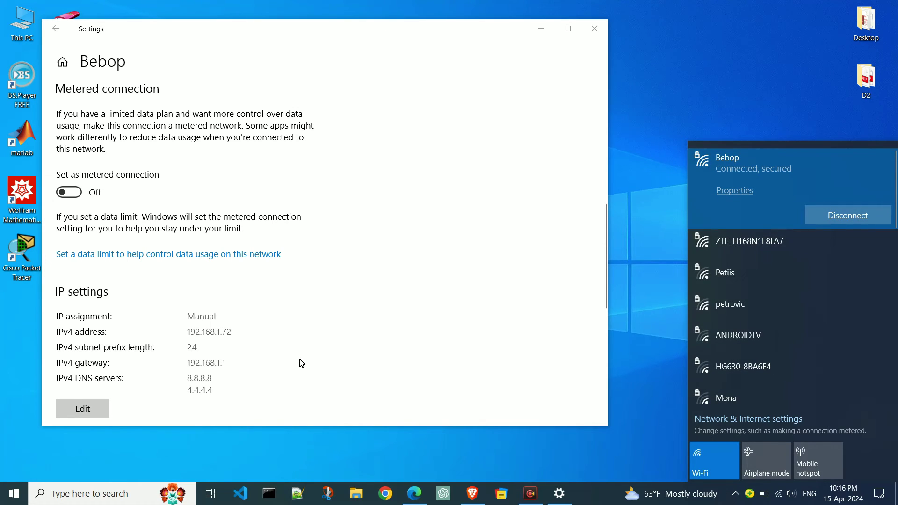
Search for wikipedia in Chrome to confirm internet access, then return to the Bebop settings
left_click(385, 494)
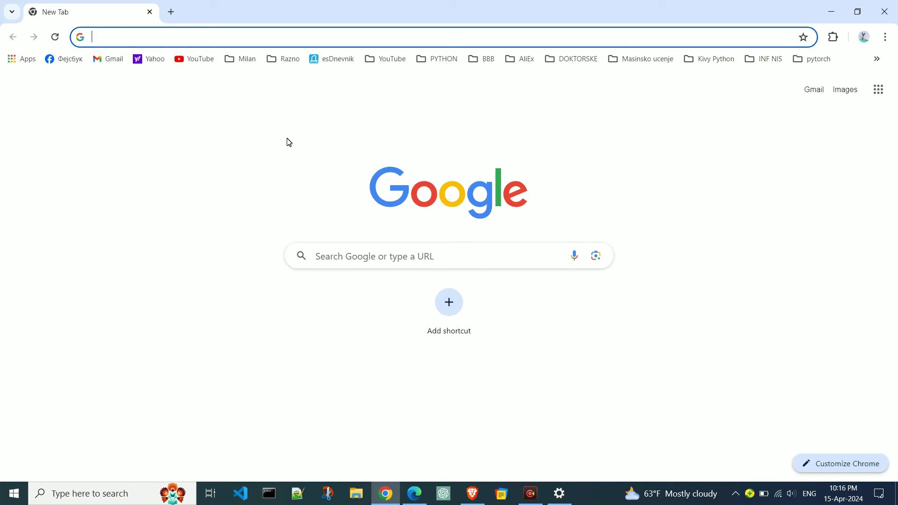
type("wikip")
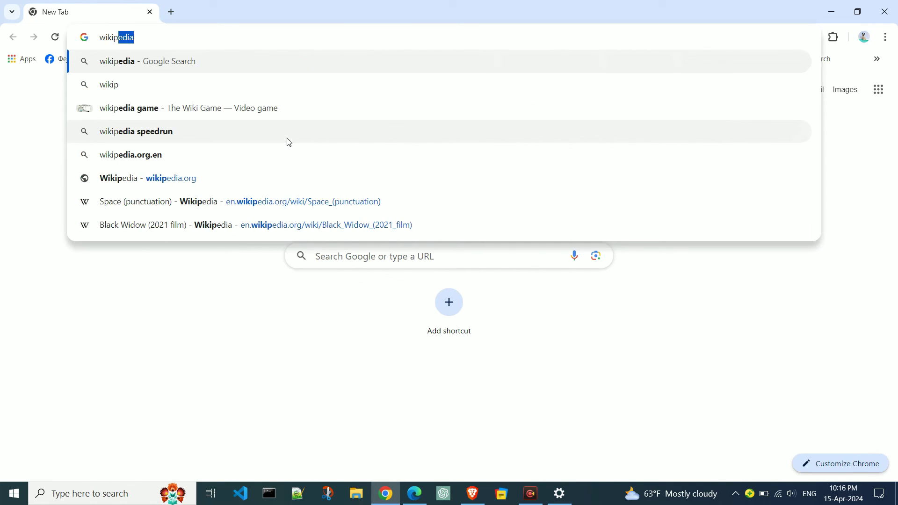
type("edia")
key("Return")
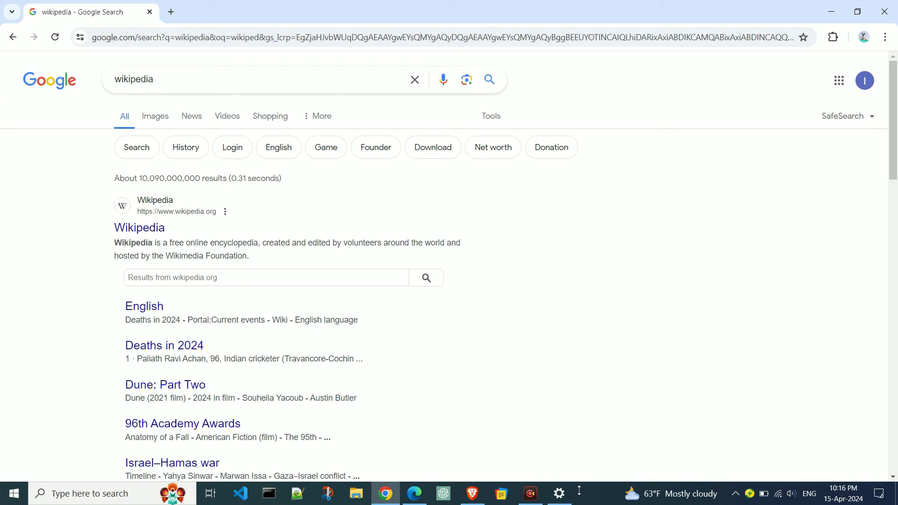
left_click(561, 497)
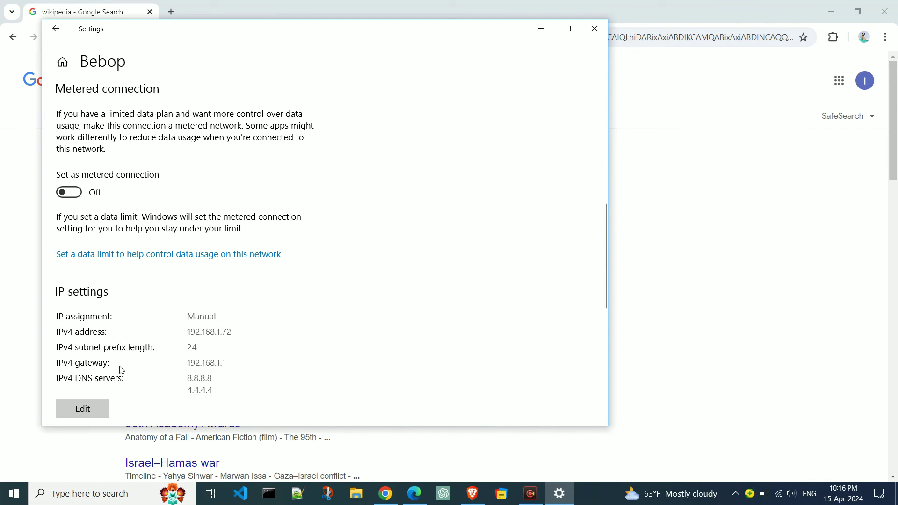
Reopen Bebop's IP settings editor and keep IP assignment set to Manual with the saved values
left_click(102, 409)
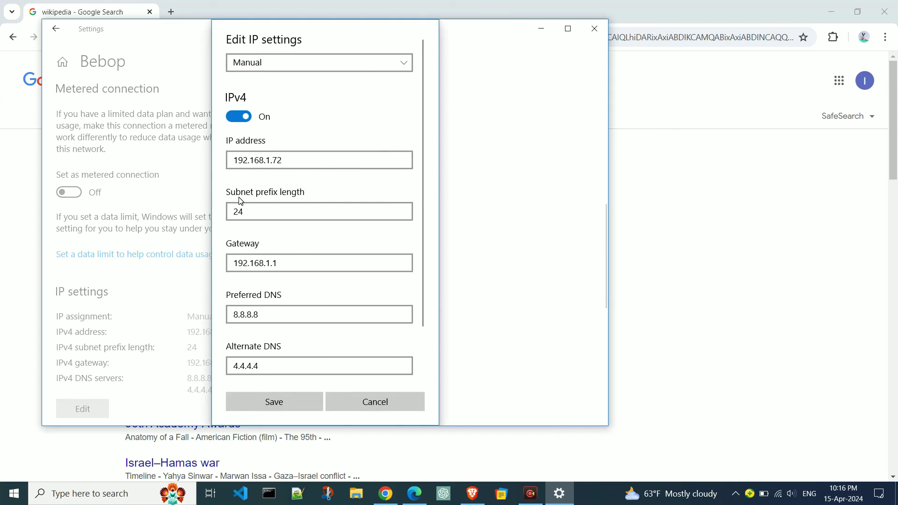
left_click(274, 67)
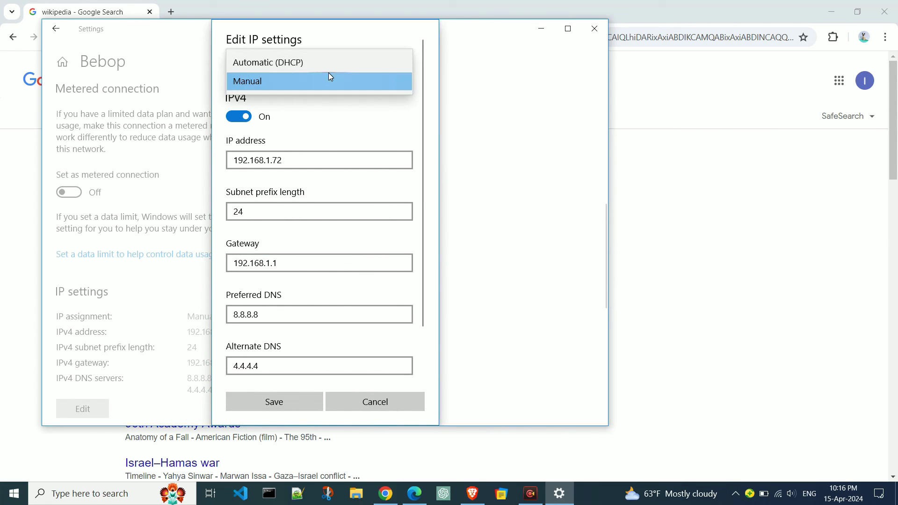
left_click(340, 107)
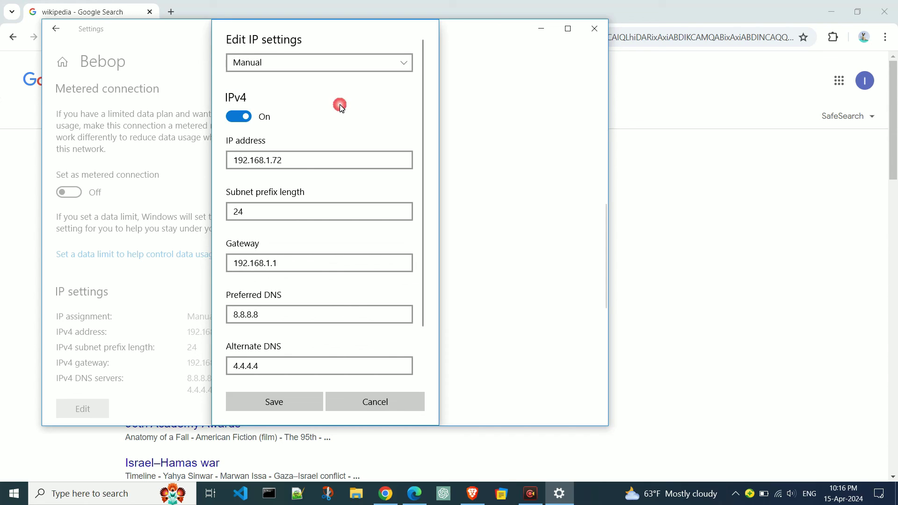